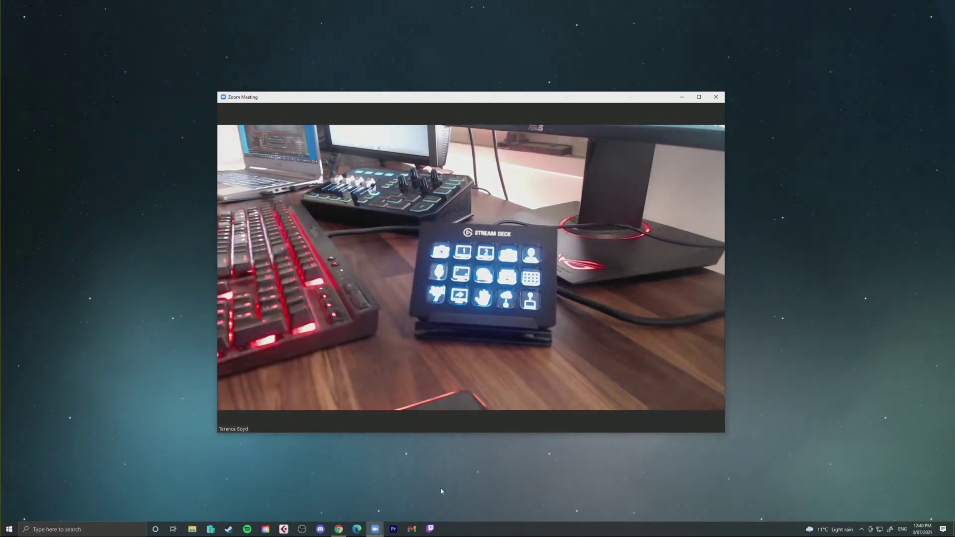
Raise and then lower your hand in the Zoom meeting with Alt+Y
mouse_move(252, 427)
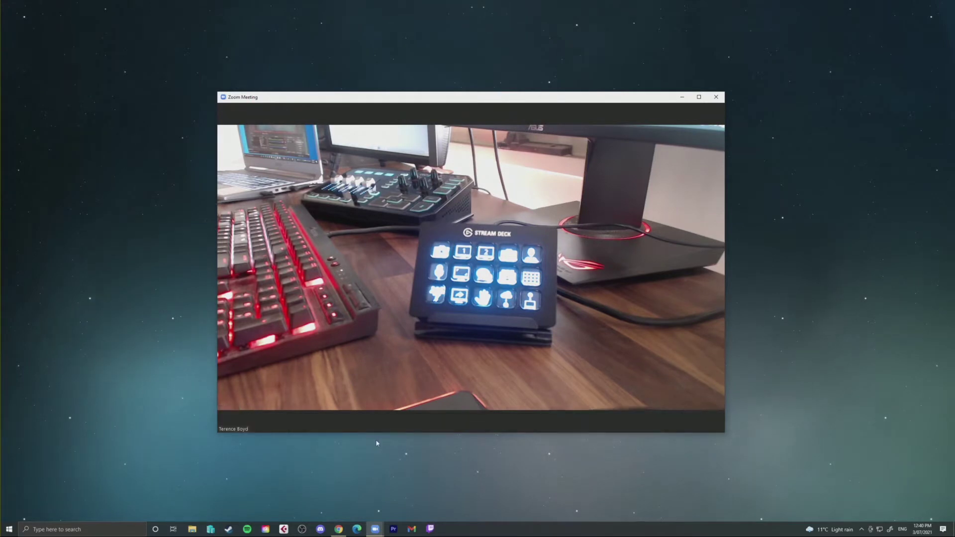
key("alt+y")
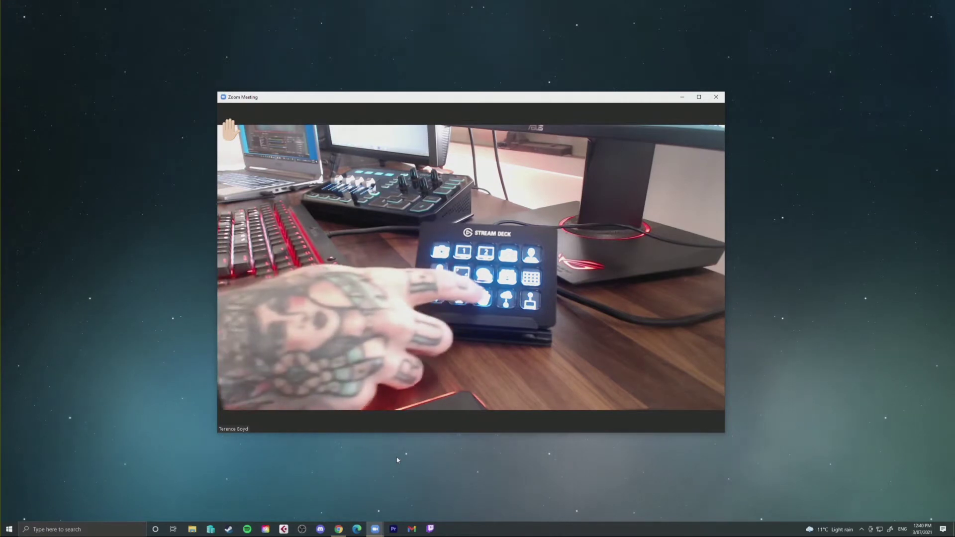
key("alt+y")
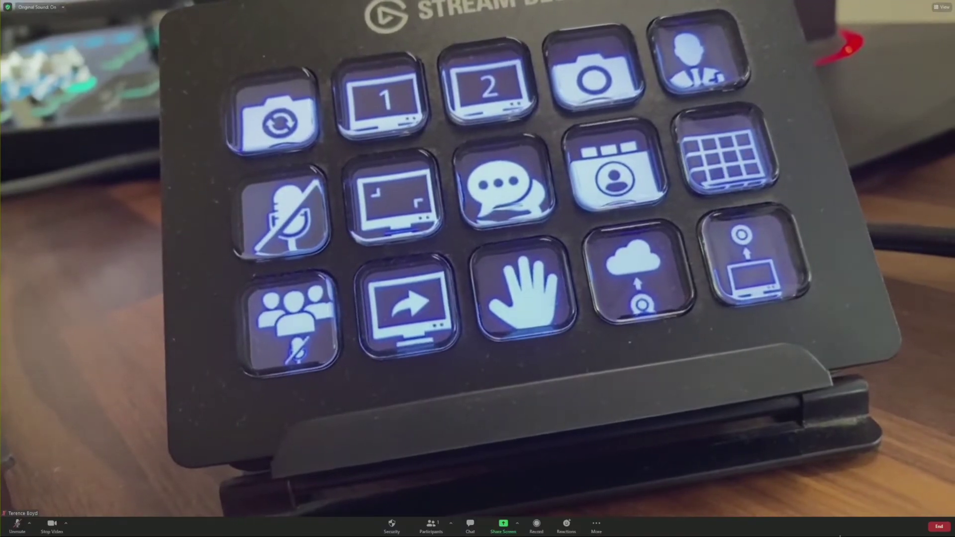
Exit full screen, open and dismiss the invite window, then start choosing a window to share
key("alt+f")
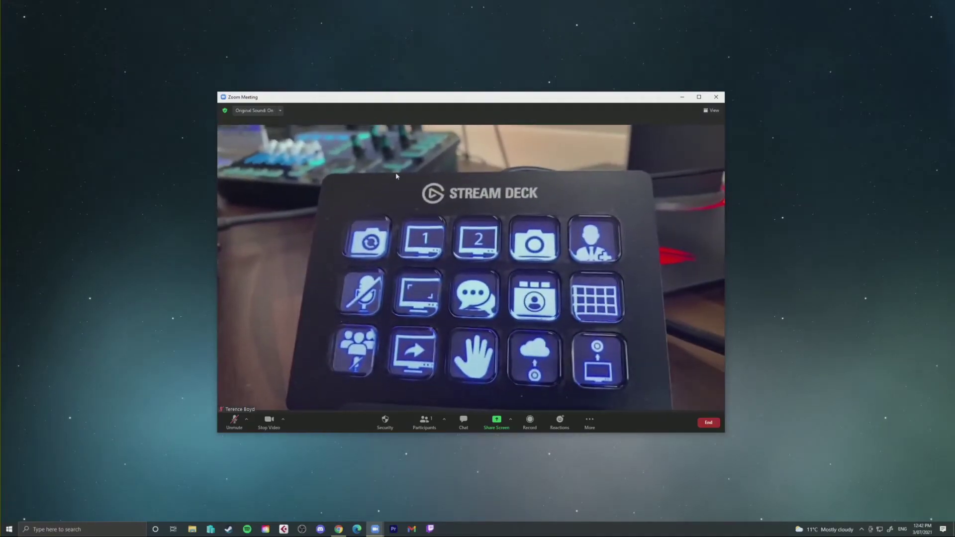
key("alt+i")
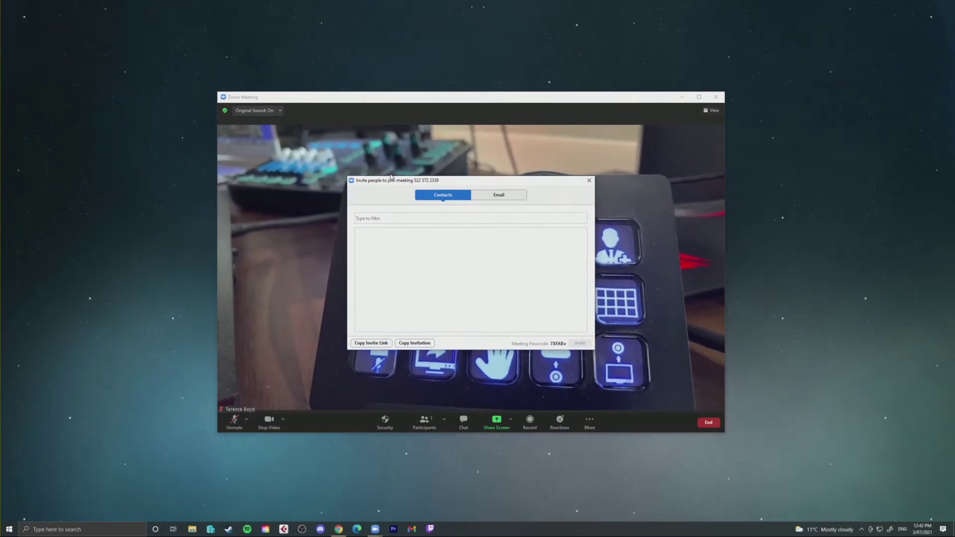
key("Escape")
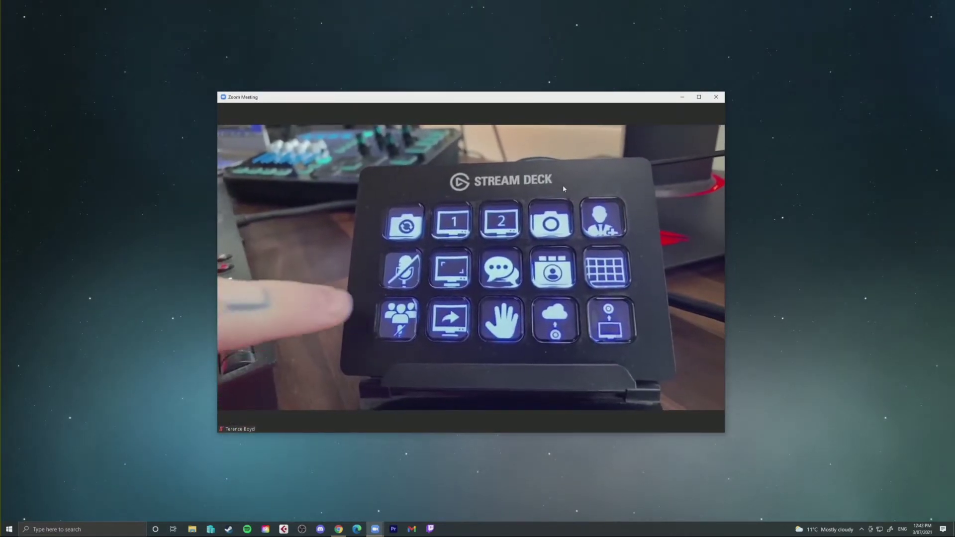
key("alt+s")
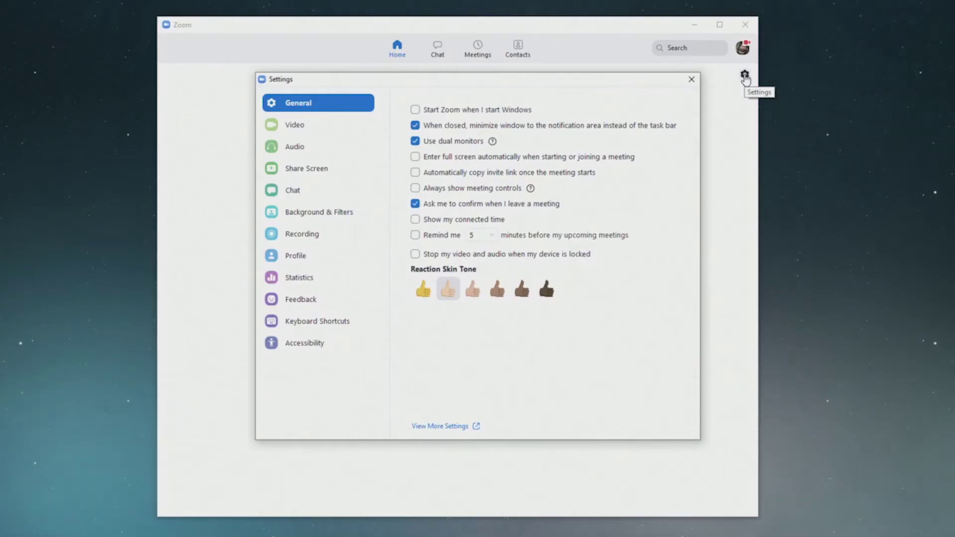
In Keyboard Shortcuts, enable Global Shortcut for local recording, cloud recording and pause/resume recording
left_click(327, 329)
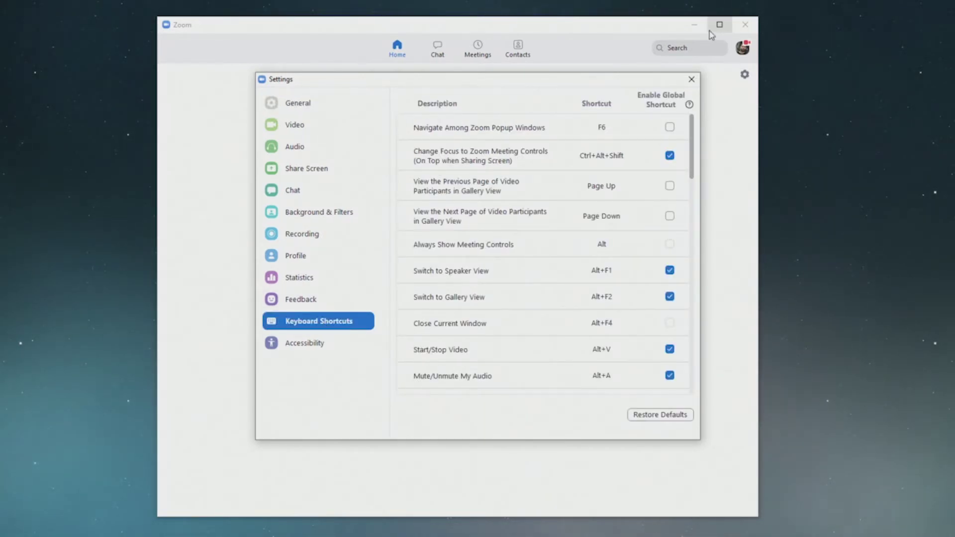
left_click(694, 25)
left_click_drag(588, 76, 581, 86)
scroll(684, 218, "down", 5)
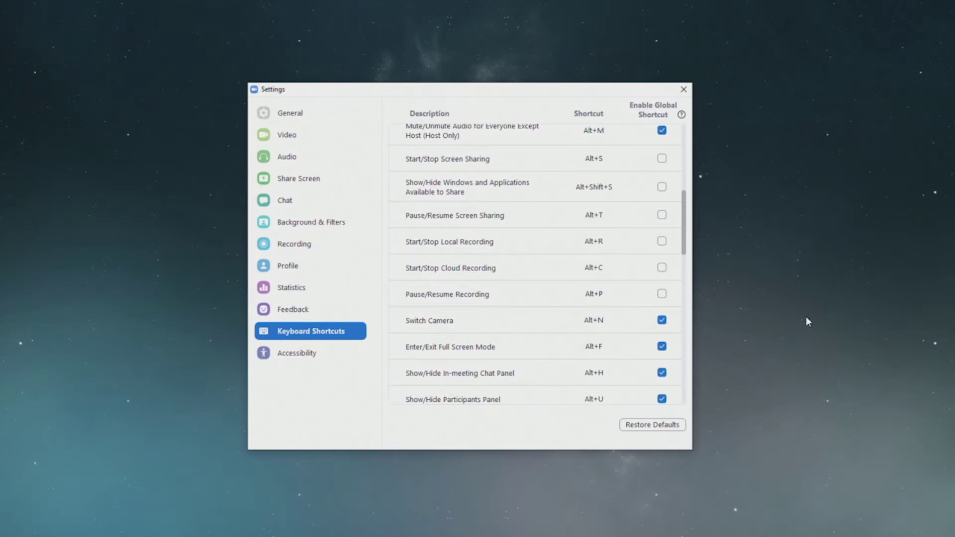
left_click(661, 241)
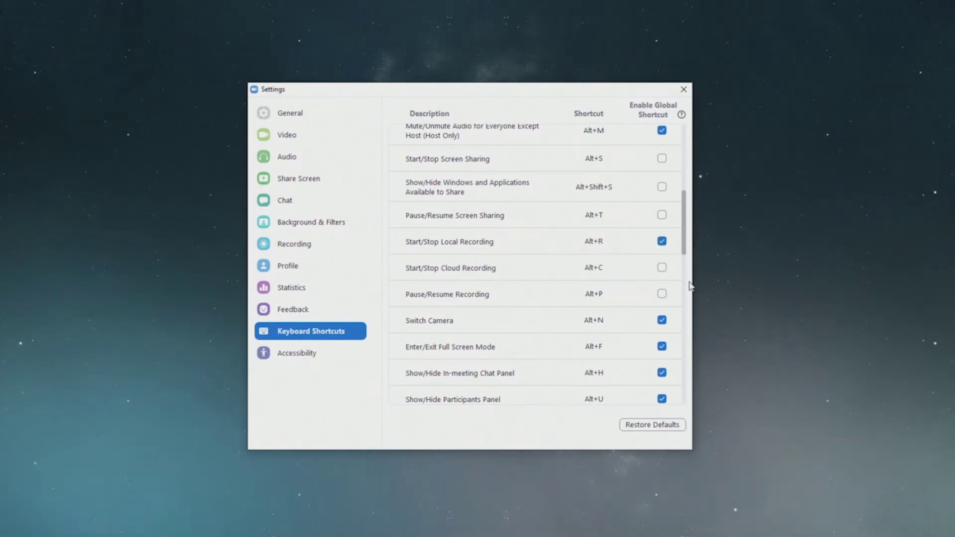
left_click(662, 269)
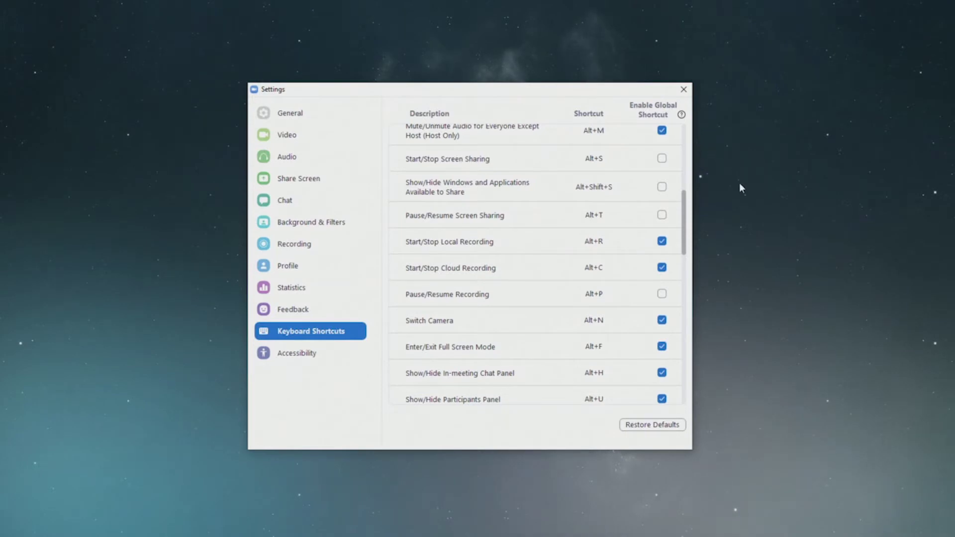
left_click(662, 294)
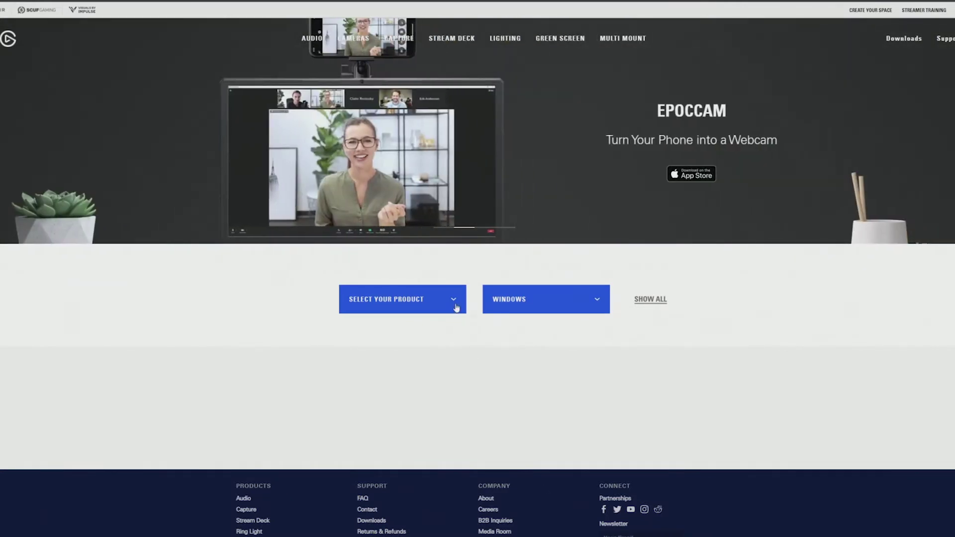
Filter the Elgato downloads to Stream Deck and open the operating-system choices
left_click(453, 300)
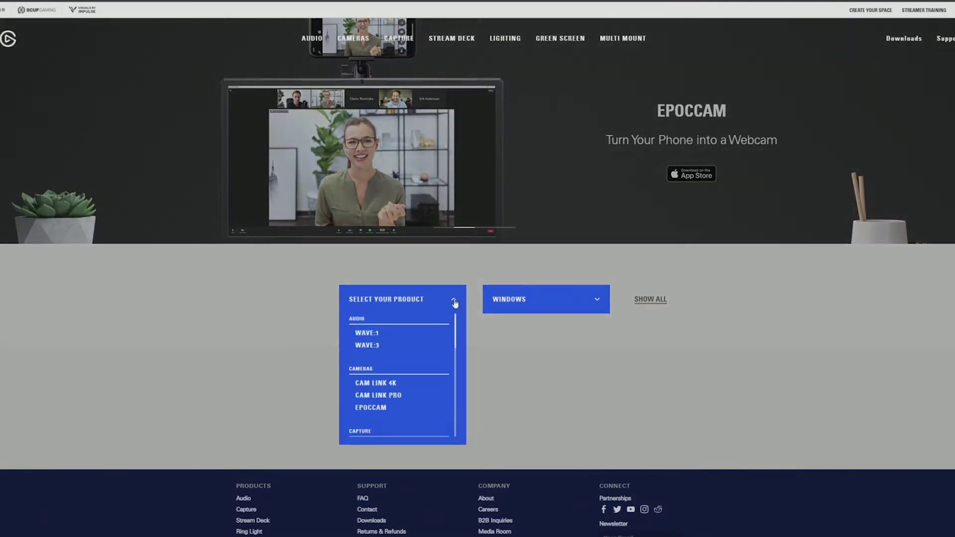
scroll(406, 364, "down", 2)
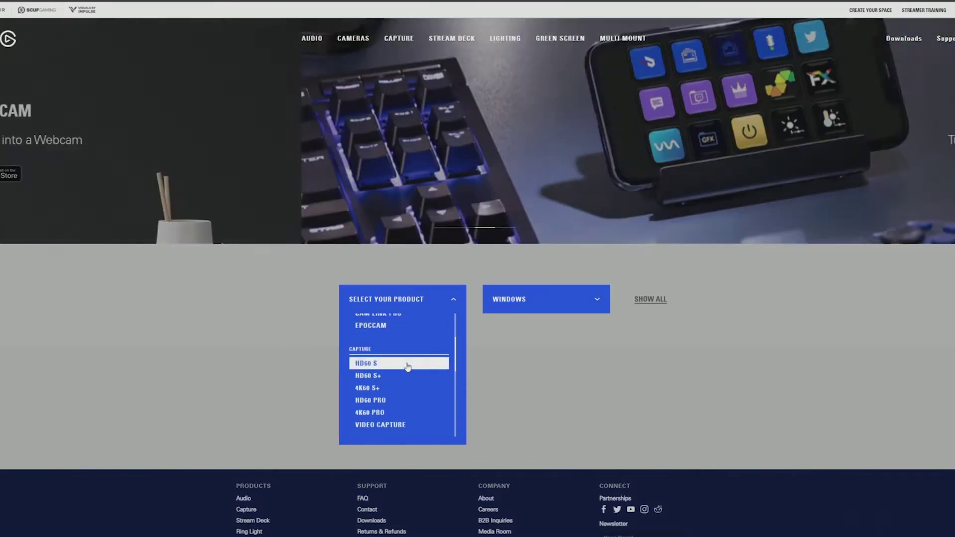
scroll(407, 366, "down", 3)
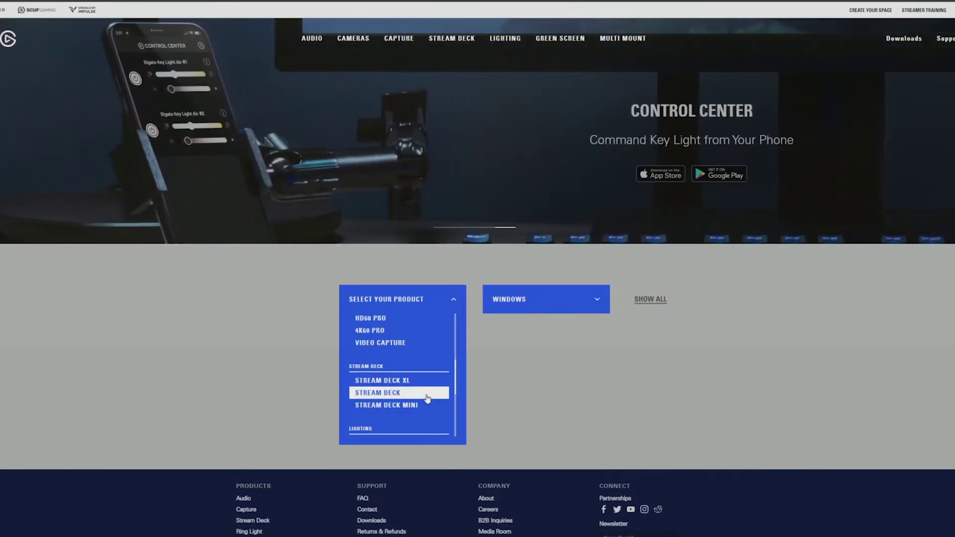
left_click(427, 397)
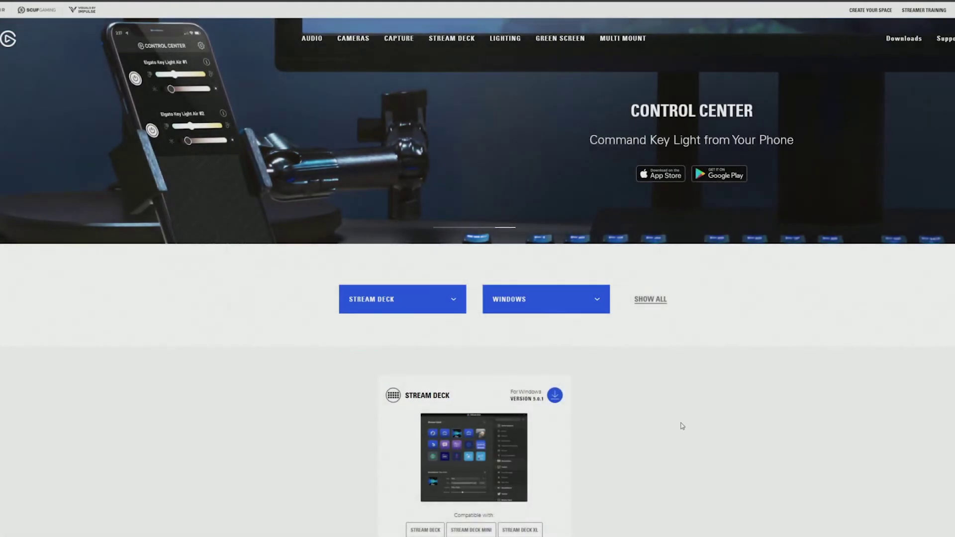
scroll(682, 426, "down", 1)
scroll(682, 426, "down", 1)
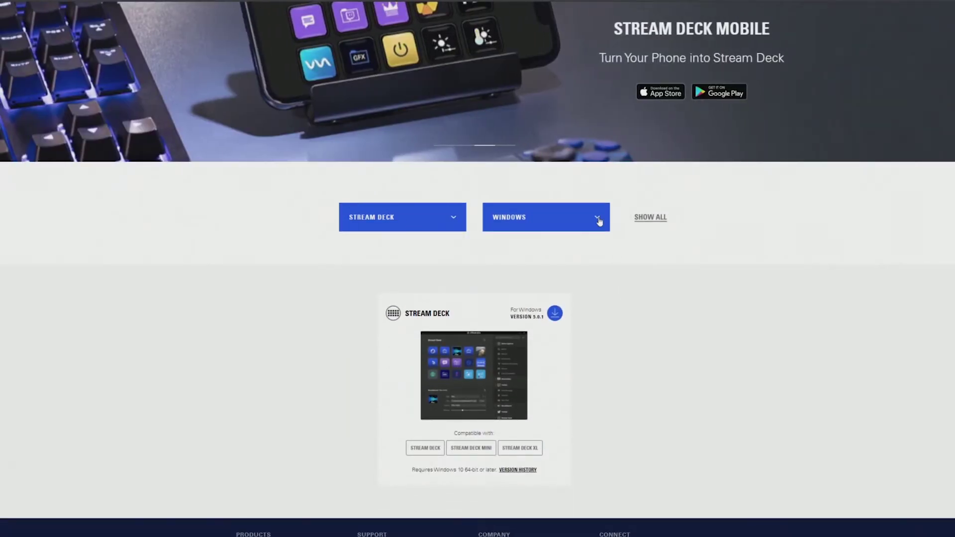
left_click(599, 219)
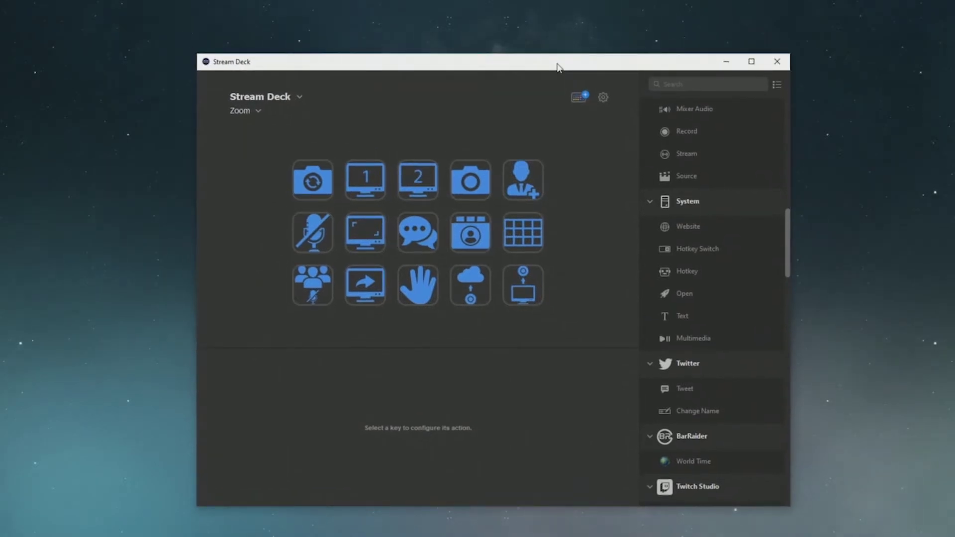
Delete the WELCOME key's website action from Profile 5 and open the profile list
left_click_drag(557, 66, 563, 62)
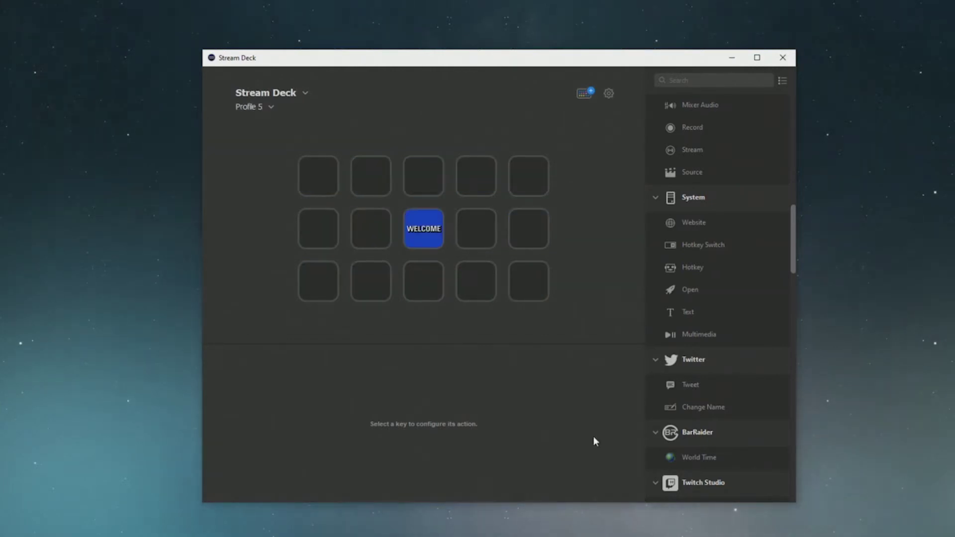
left_click(427, 234)
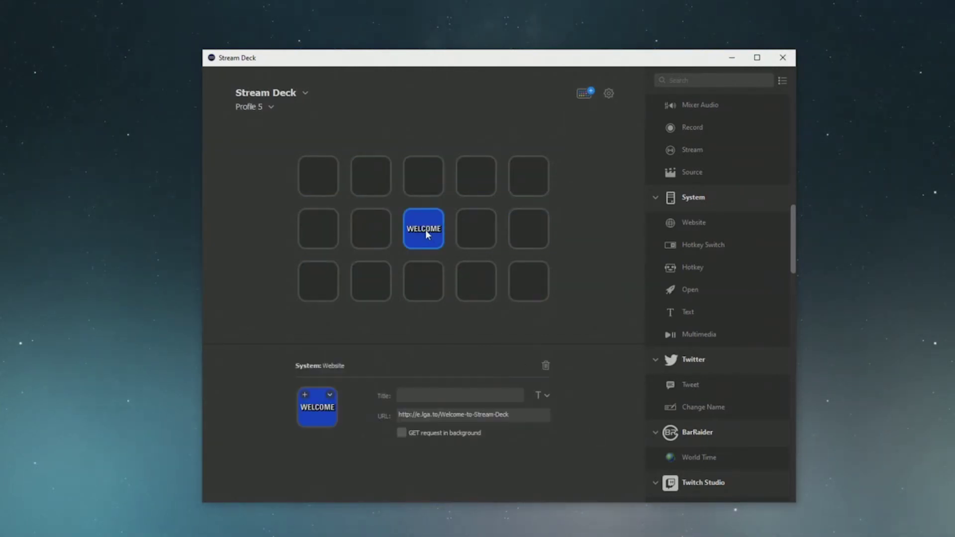
left_click(547, 366)
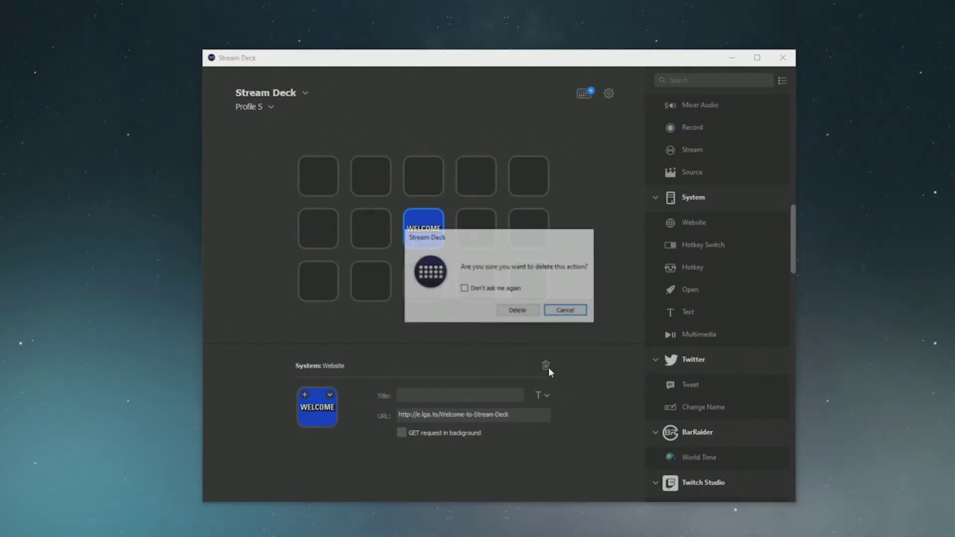
left_click(518, 311)
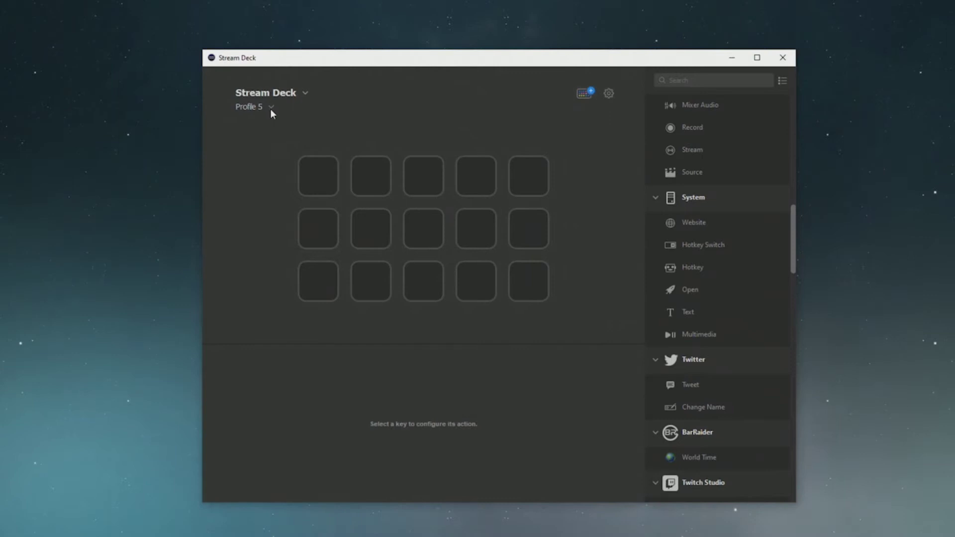
left_click(270, 109)
Switch to the Zoom profile, then to empty Profile 5, and reopen the profile list
left_click(267, 231)
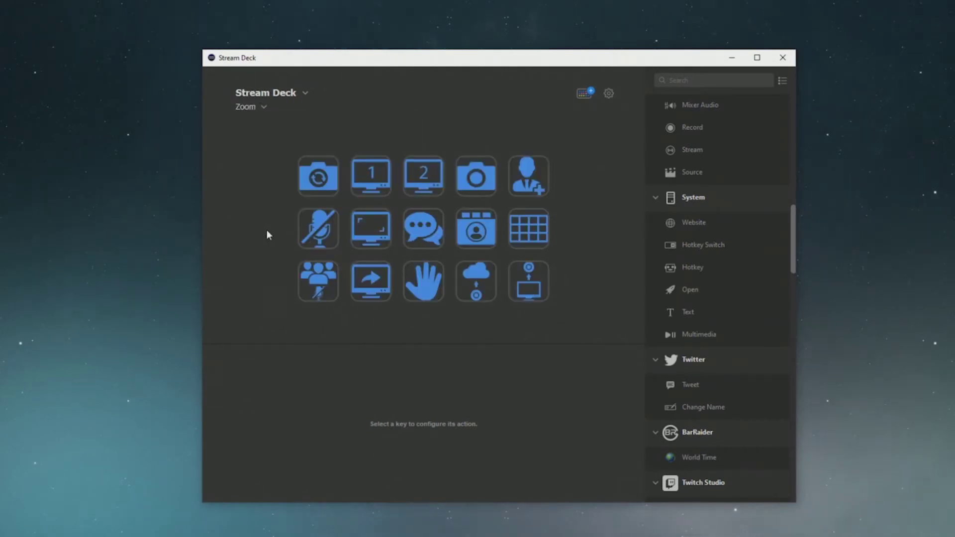
left_click(264, 106)
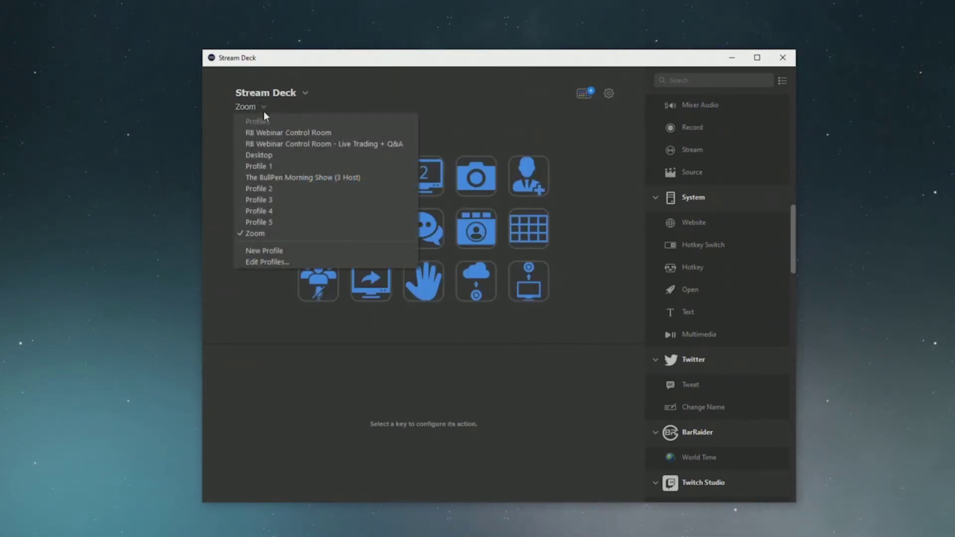
left_click(278, 220)
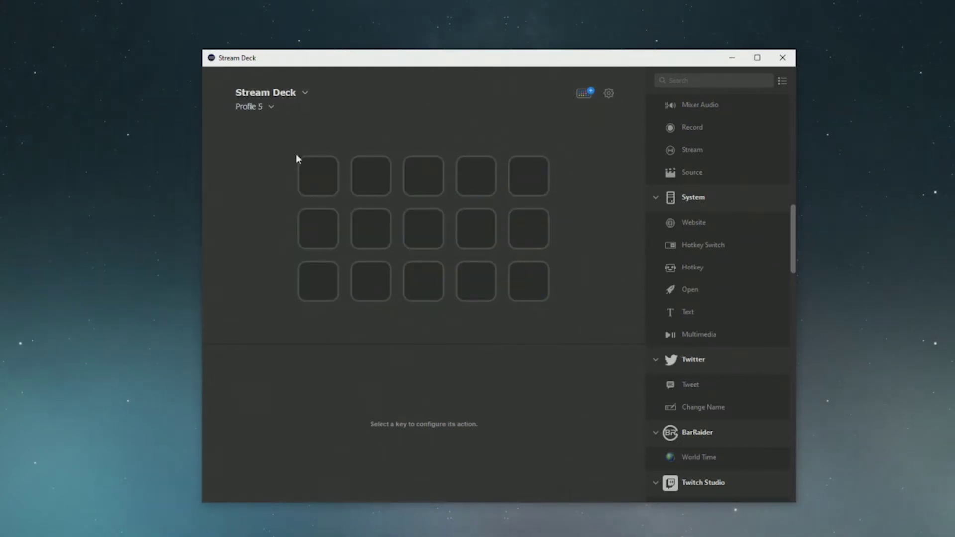
left_click(270, 106)
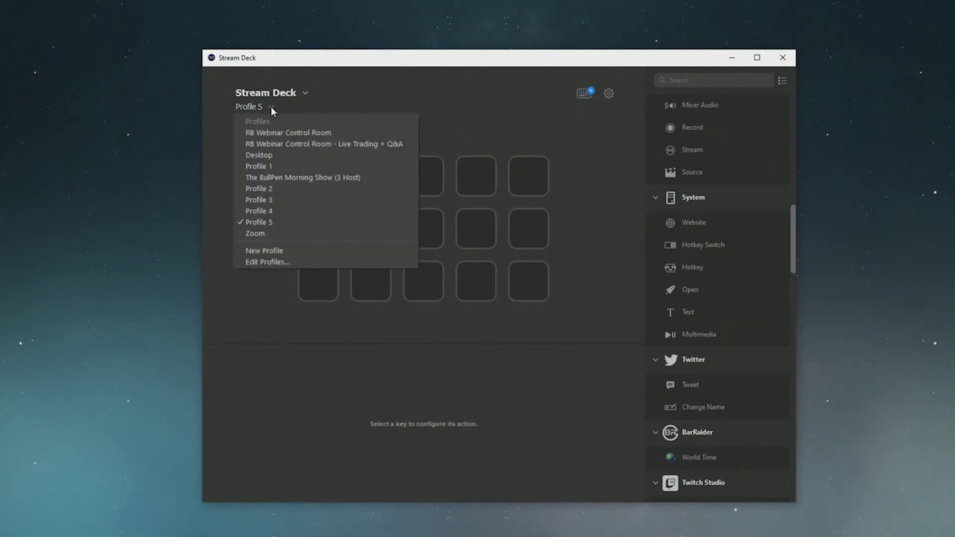
Rename Profile 5 to 'Zoom 2' in the profile preferences and close Preferences
left_click(303, 262)
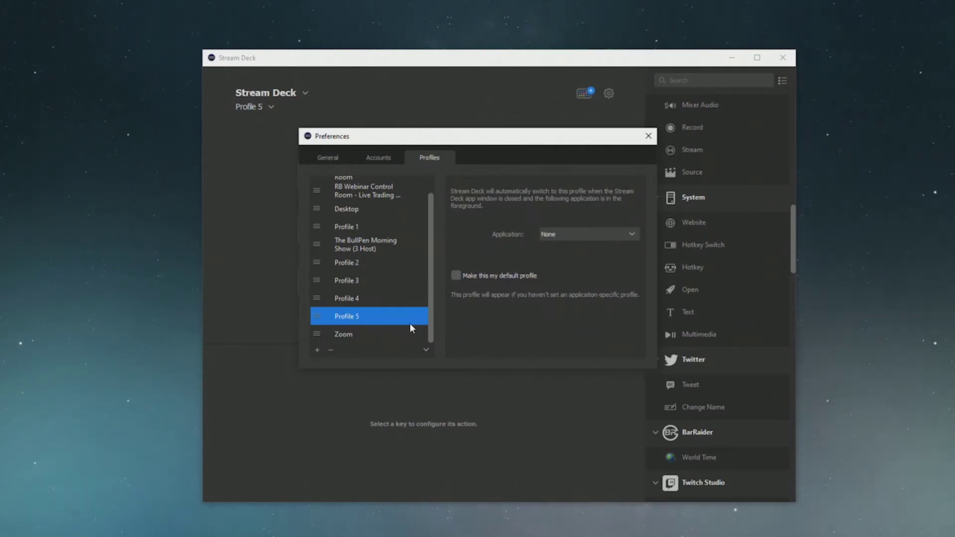
double_click(348, 315)
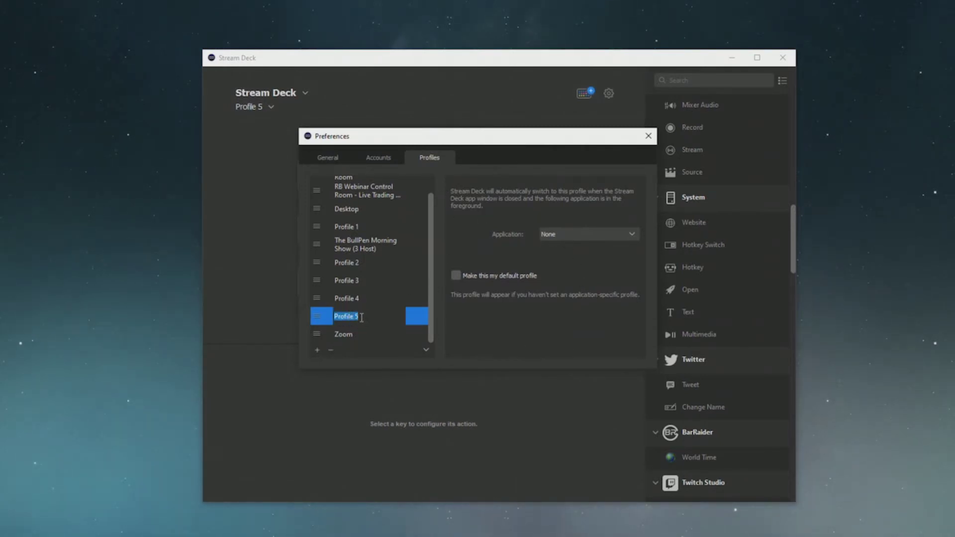
type("Zoom 2")
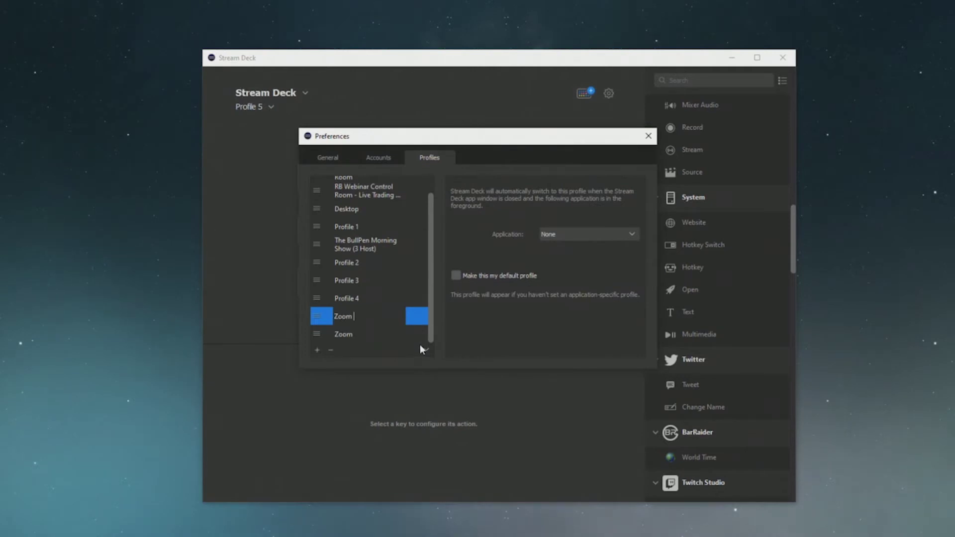
key("Return")
key("Escape")
left_click_drag(793, 217, 793, 267)
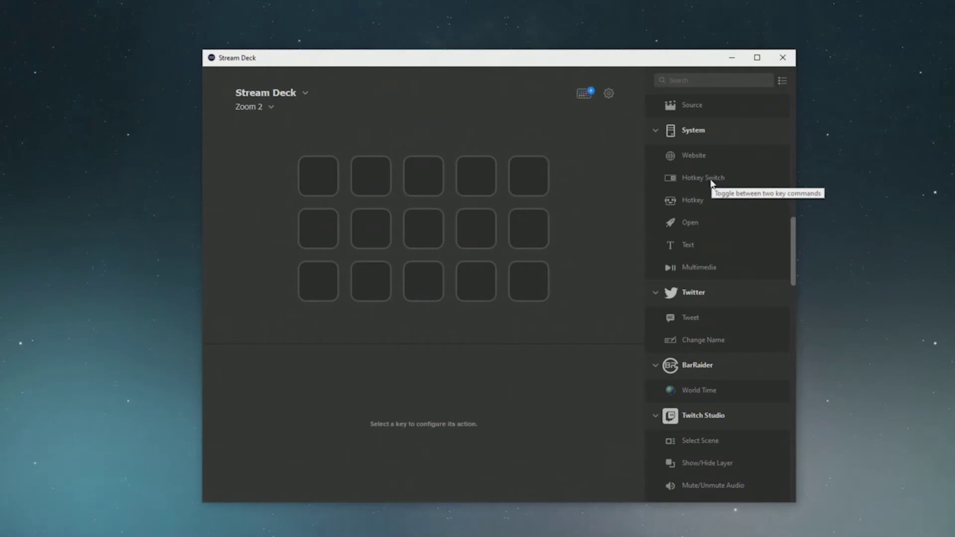
Place the System Hotkey Switch action on the first key of Zoom 2
left_click_drag(712, 183, 323, 179)
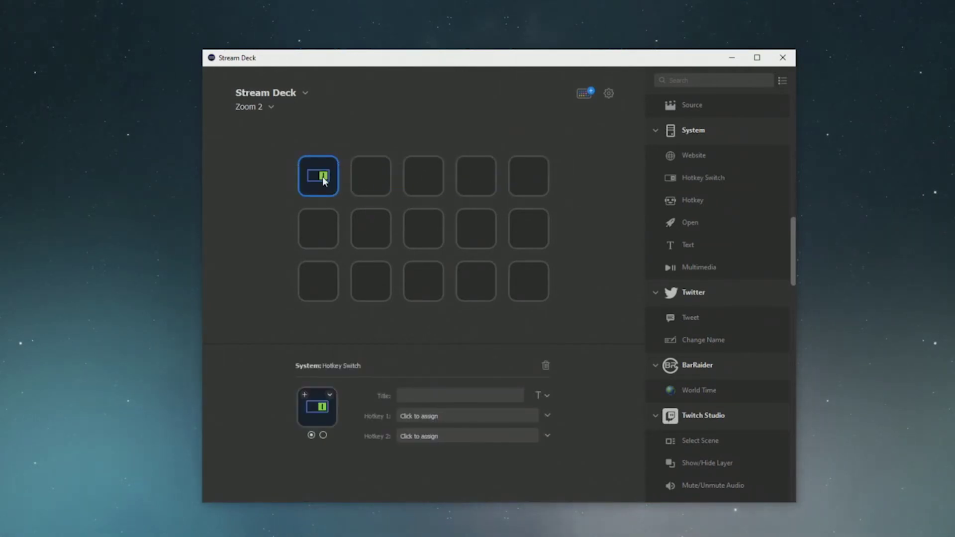
left_click(609, 474)
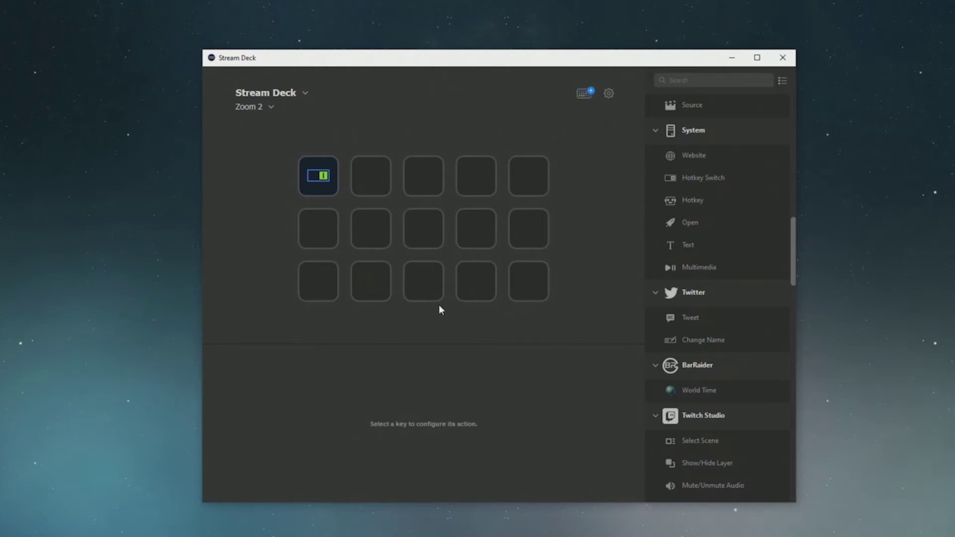
Title the first key 'Mute/unmute audio' and turn off Show Title
left_click(321, 191)
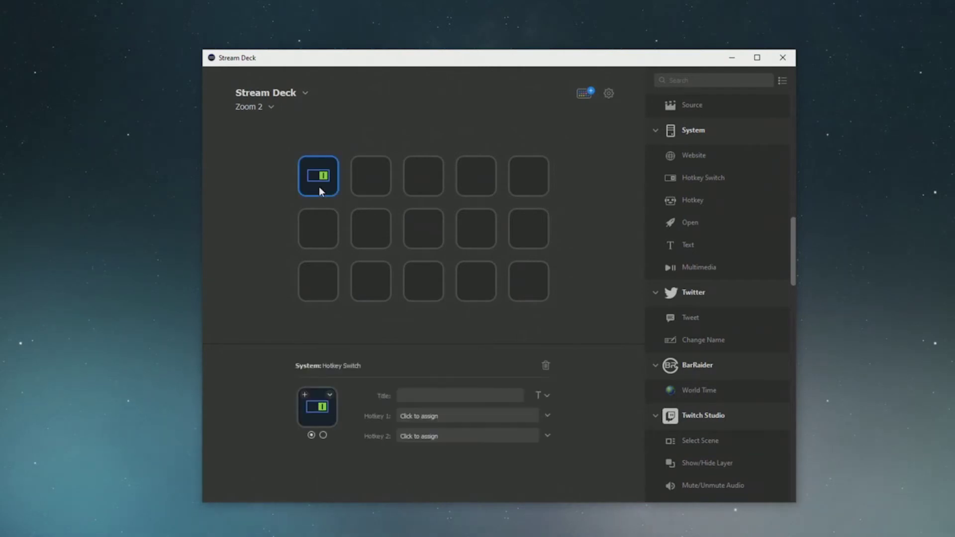
left_click(438, 398)
type("Mute/unmute audio")
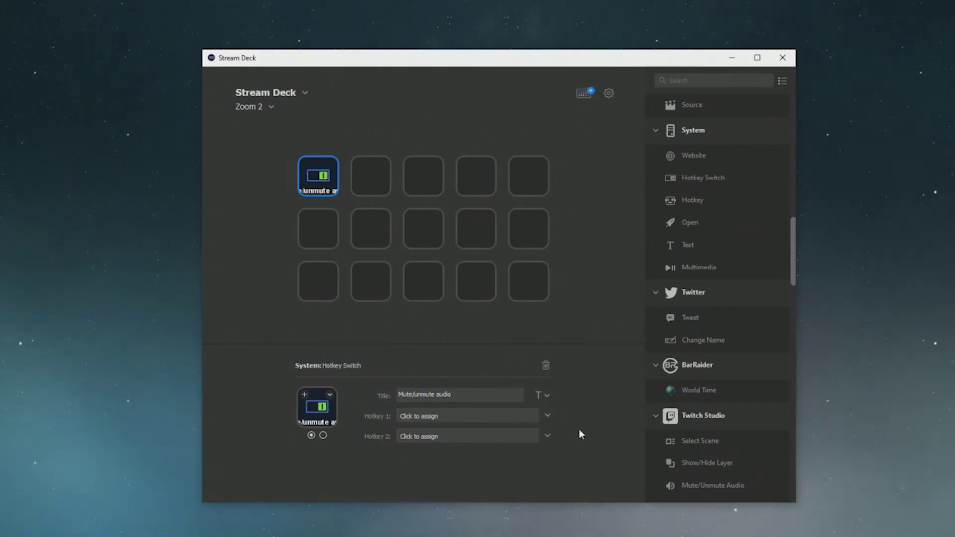
left_click(547, 396)
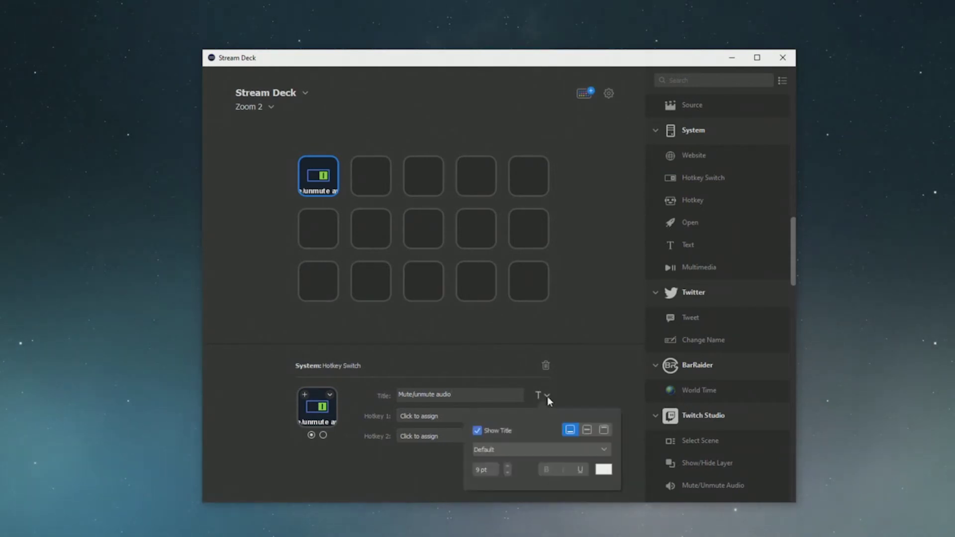
left_click(478, 432)
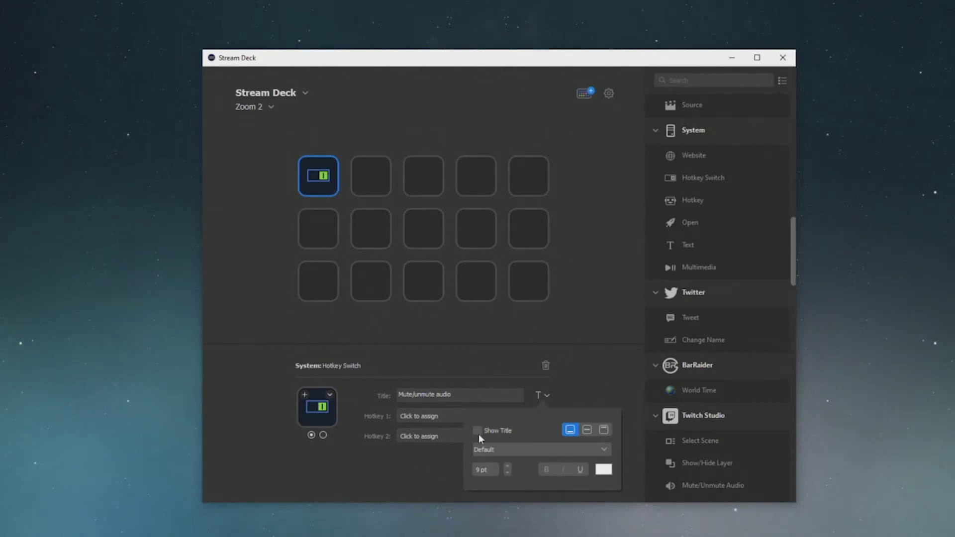
left_click(587, 394)
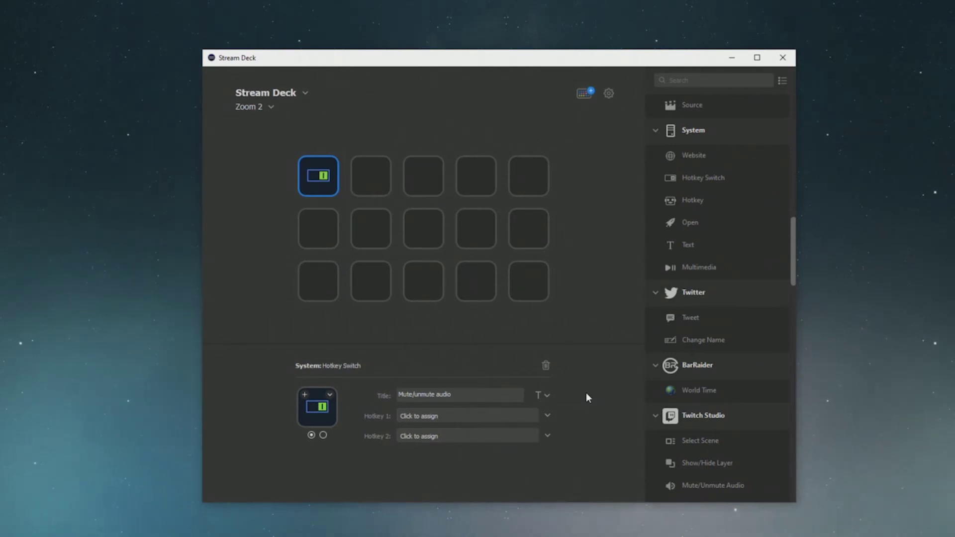
Record Alt+A as both Hotkey 1 and Hotkey 2 of the mute/unmute key
left_click(481, 418)
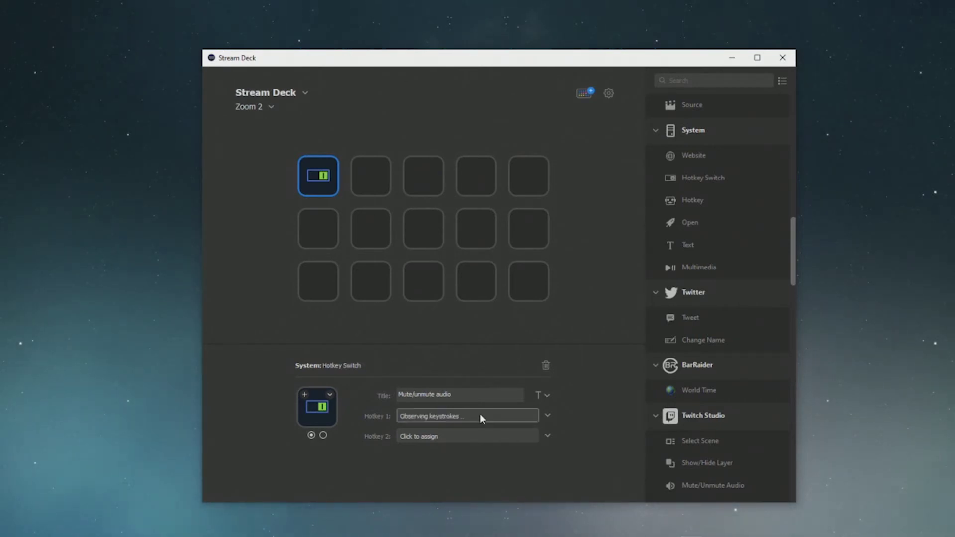
key("alt+a")
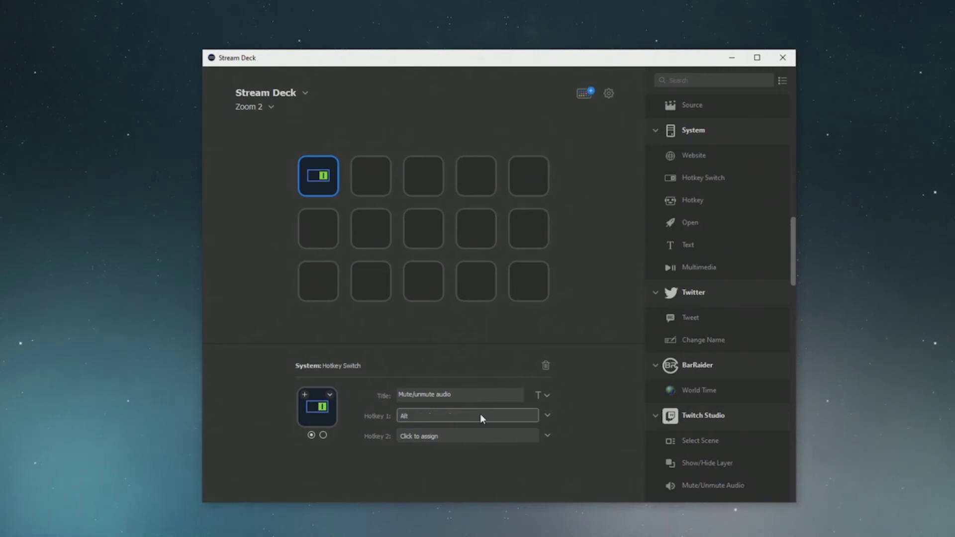
left_click(471, 436)
key("alt+a")
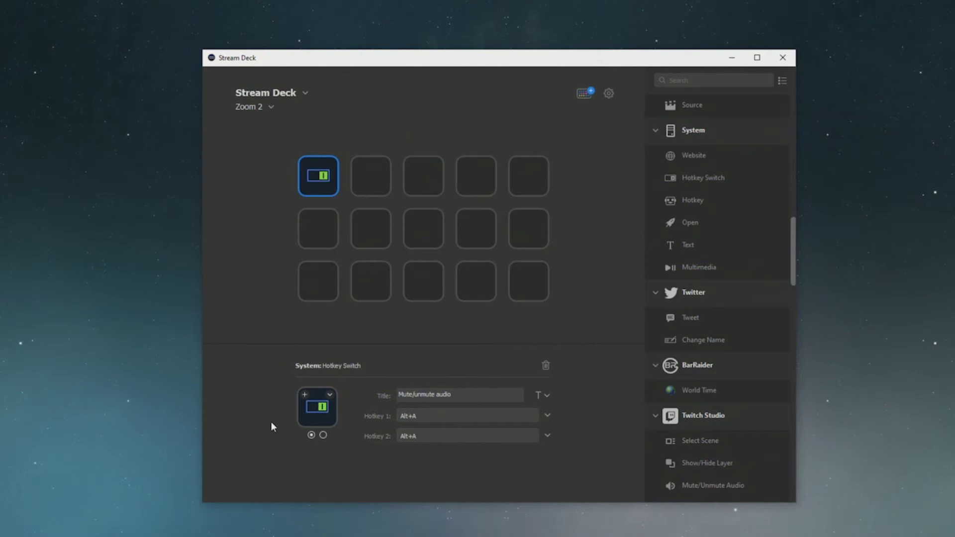
Set the mute/unmute key's icon to crossed-out microphone image 19-09 from Zoom Icons
left_click(330, 395)
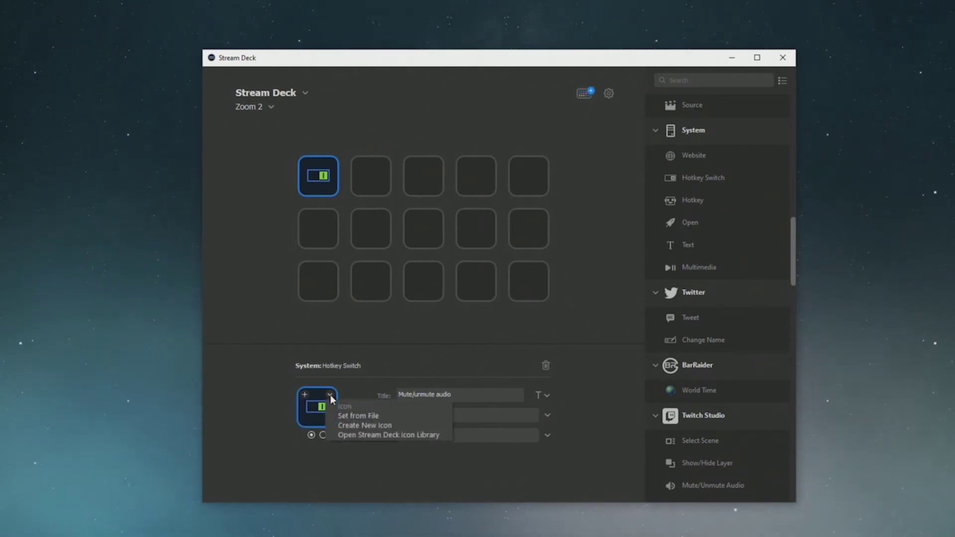
left_click(404, 420)
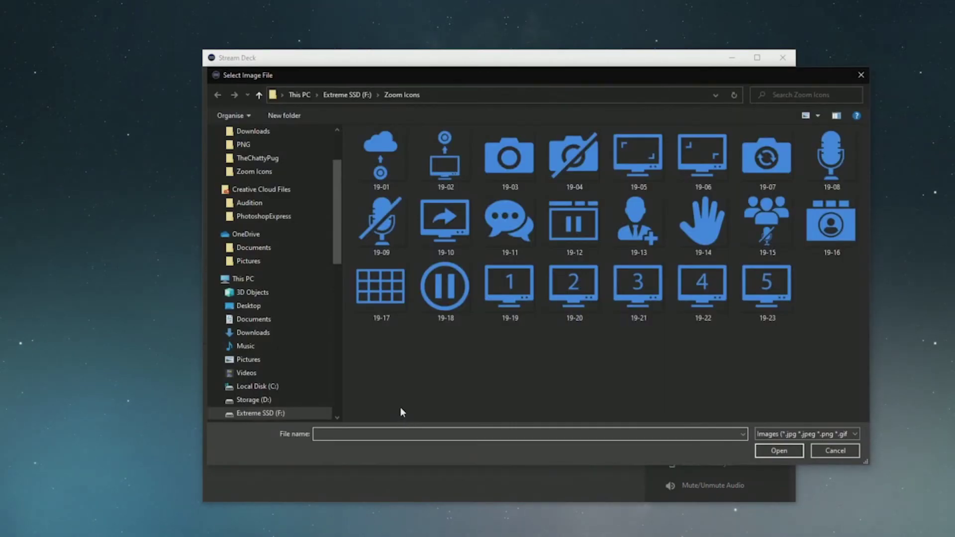
double_click(396, 232)
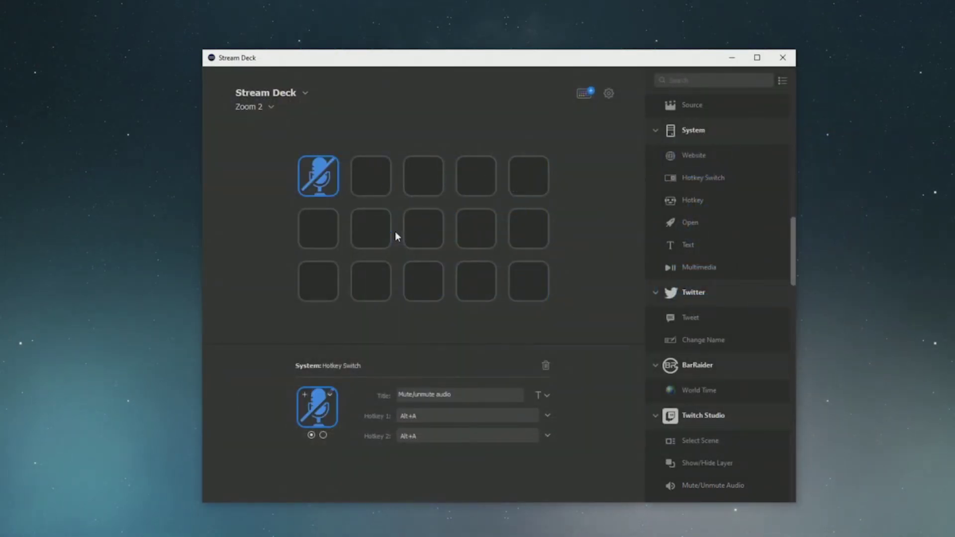
Give the key's second state microphone image 19-08, then compare both state icons
left_click(324, 435)
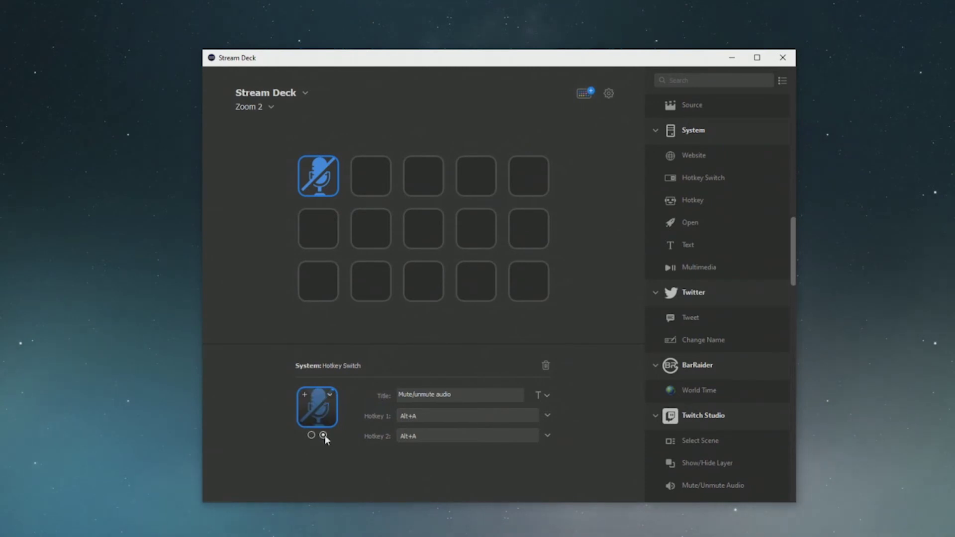
left_click(329, 395)
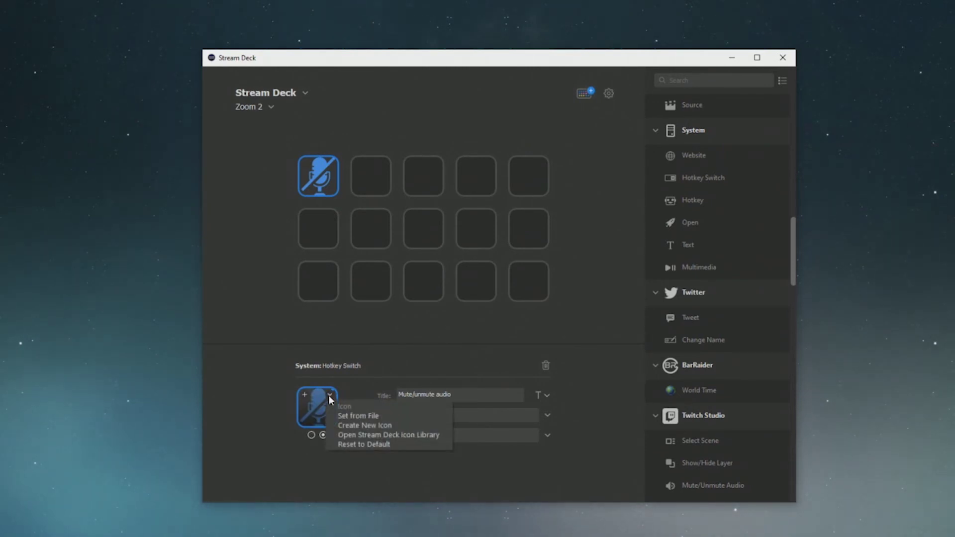
left_click(365, 416)
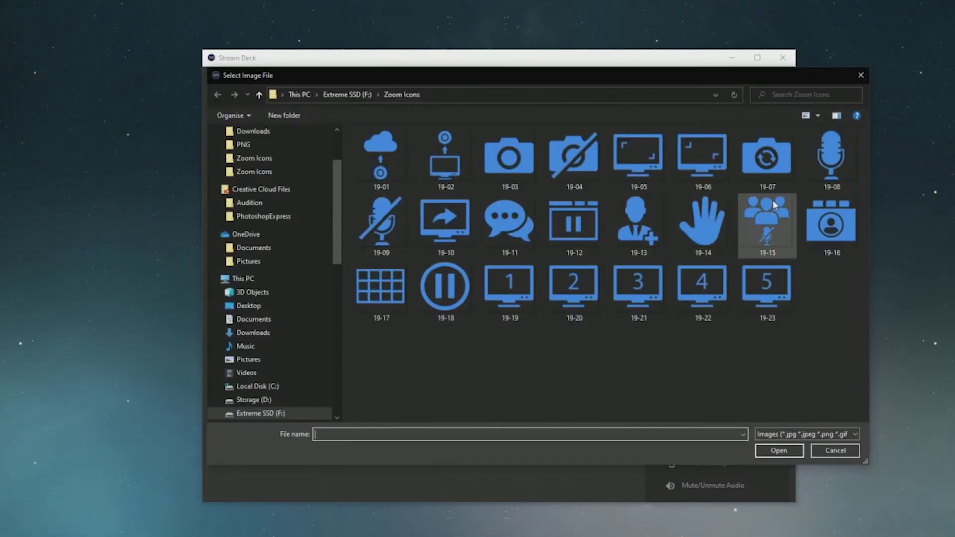
double_click(828, 174)
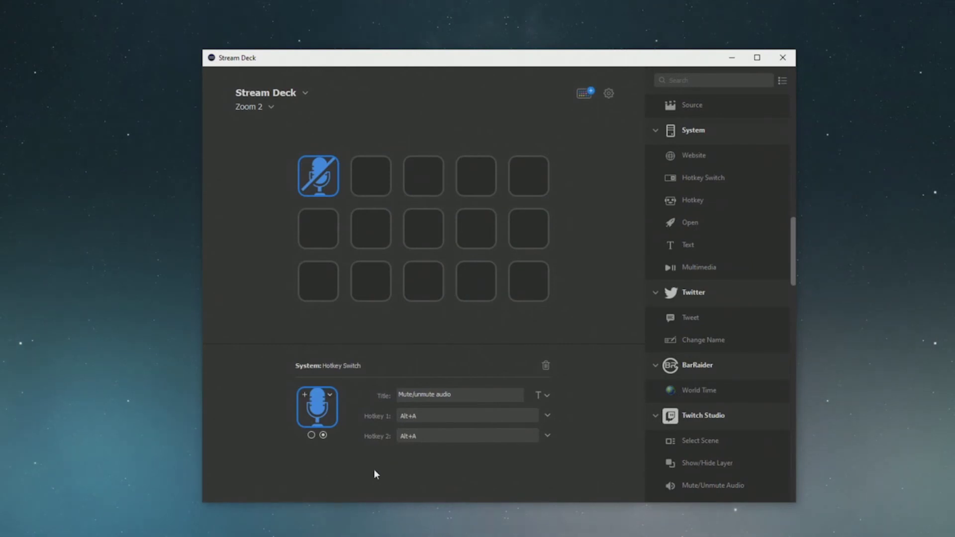
left_click(311, 436)
left_click(323, 436)
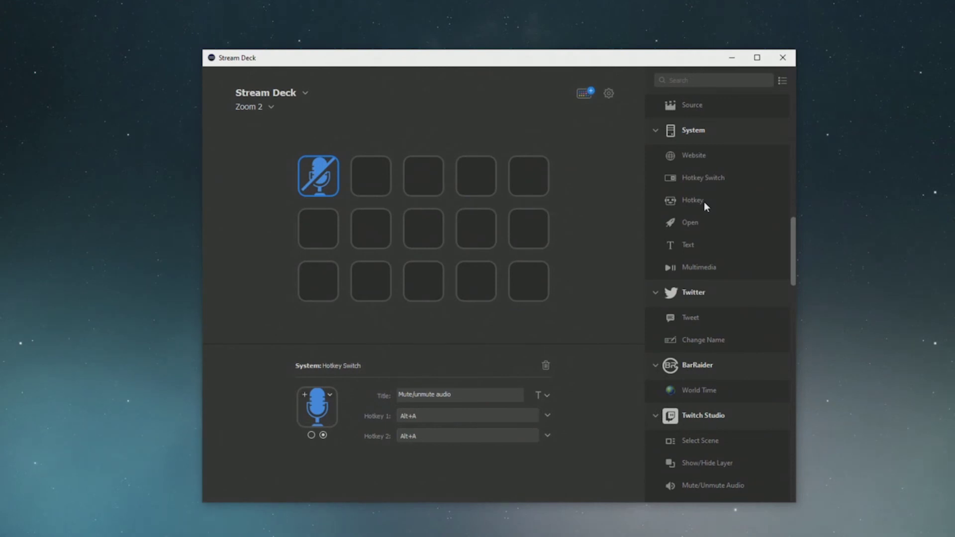
Drag a System Hotkey action onto the second key of the Zoom 2 profile
left_click_drag(704, 201, 379, 190)
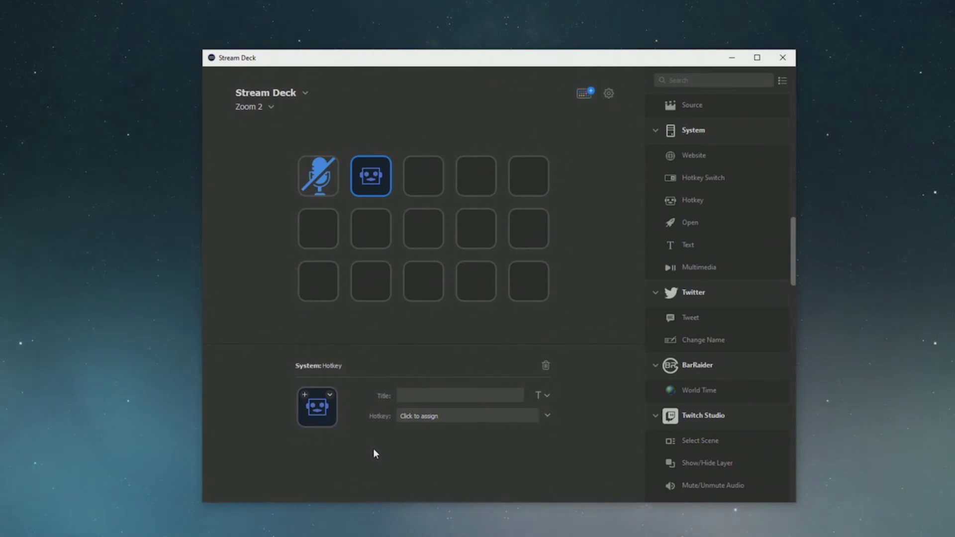
Choose Set from File in the new key's icon menu to load chat-bubble image 19-11
left_click(329, 394)
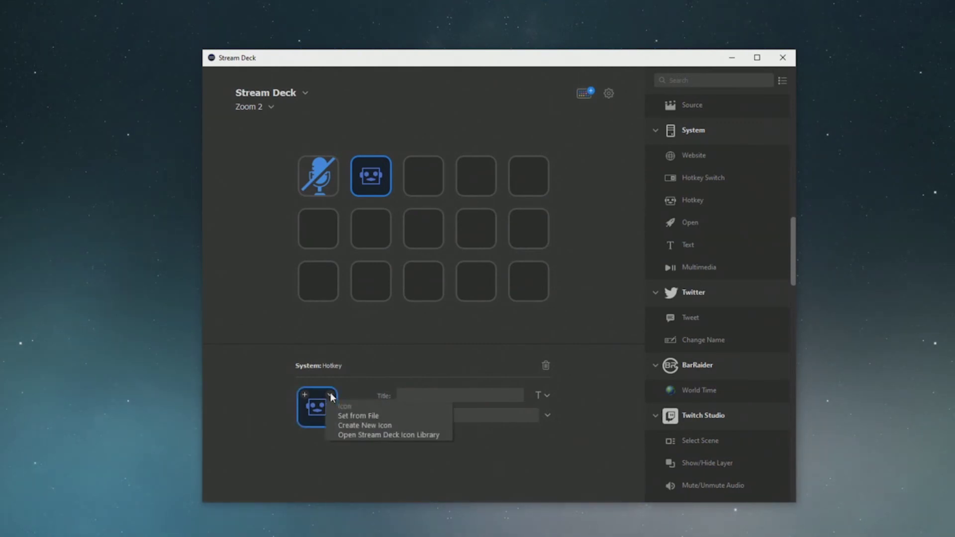
left_click(354, 417)
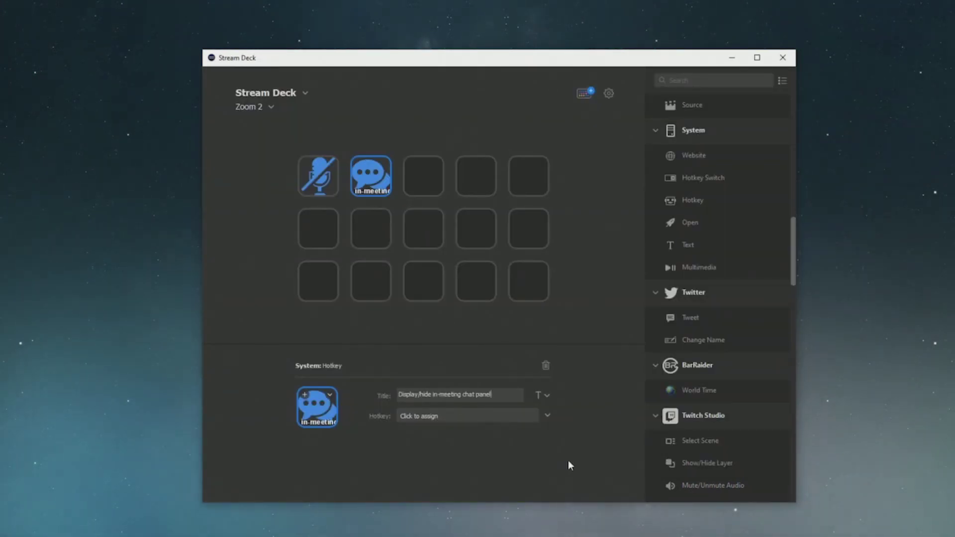
Turn off Show Title for the chat key and record Alt+H as its hotkey
left_click(546, 397)
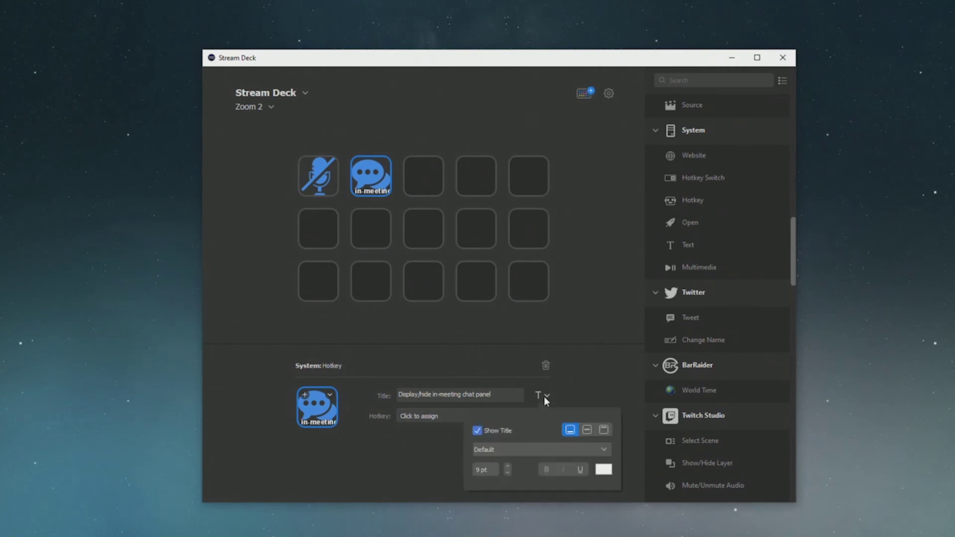
left_click(477, 431)
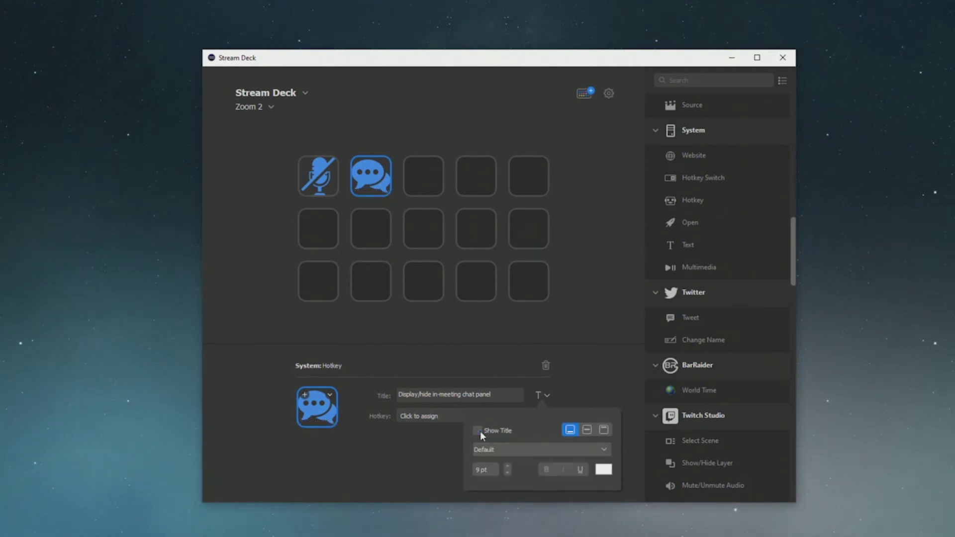
left_click(583, 388)
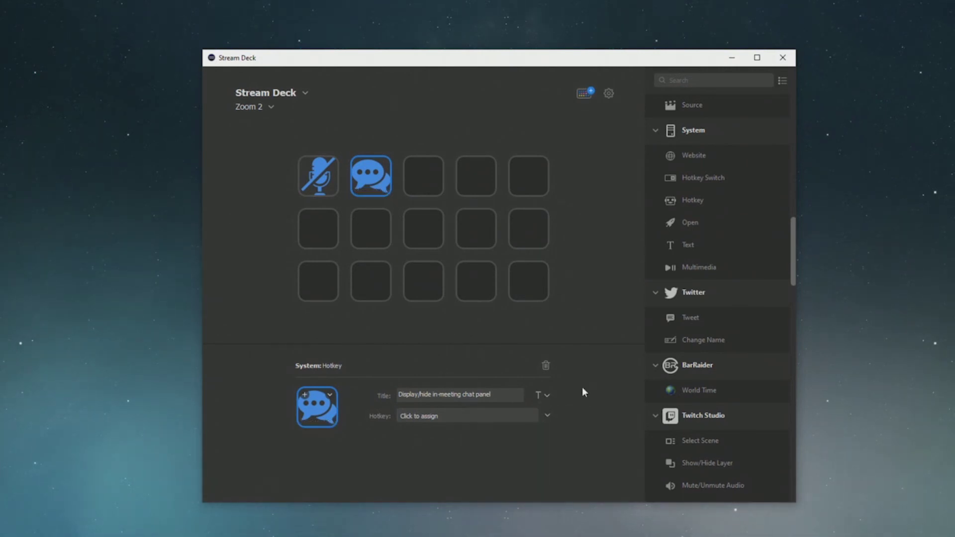
left_click(518, 421)
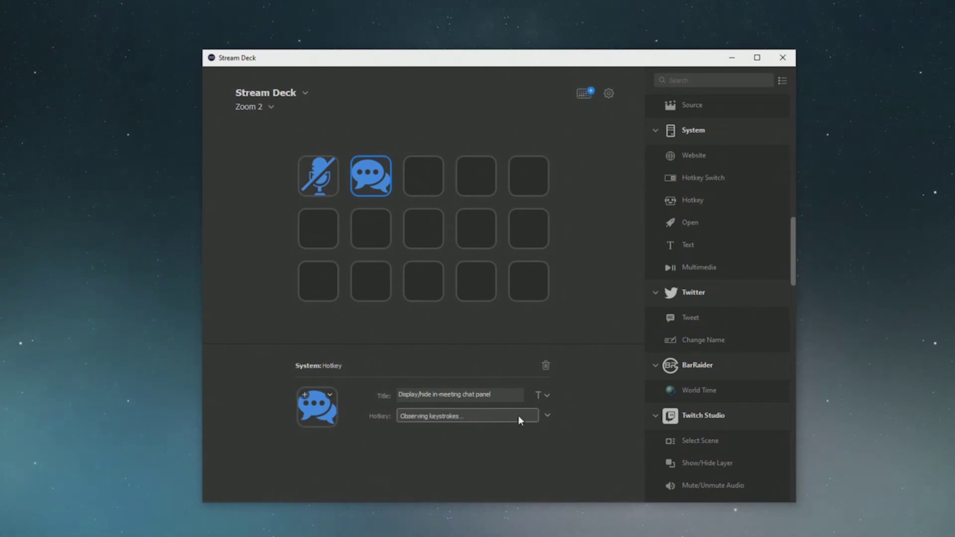
key("alt+h")
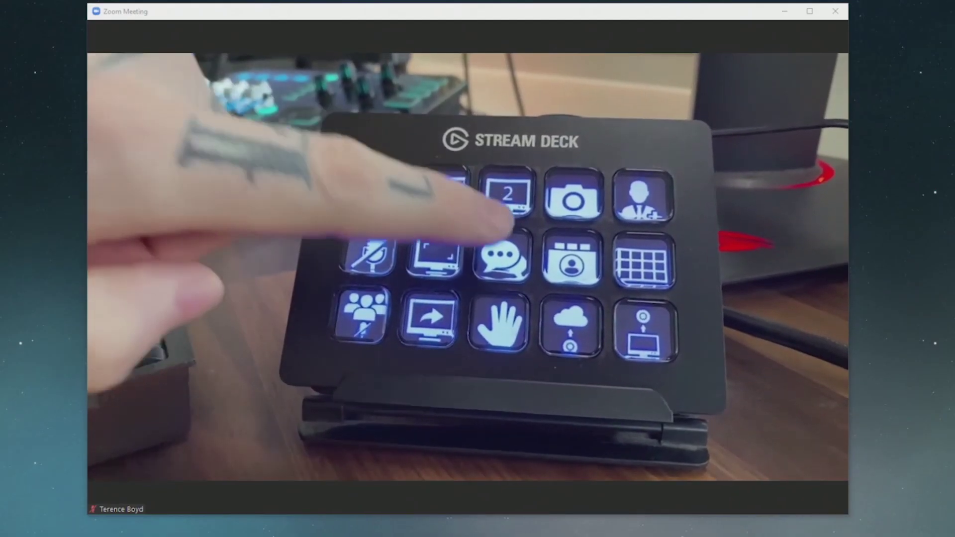
Toggle Zoom's chat panel open and closed with Alt+H, then exit full screen with Alt+F
key("alt+h")
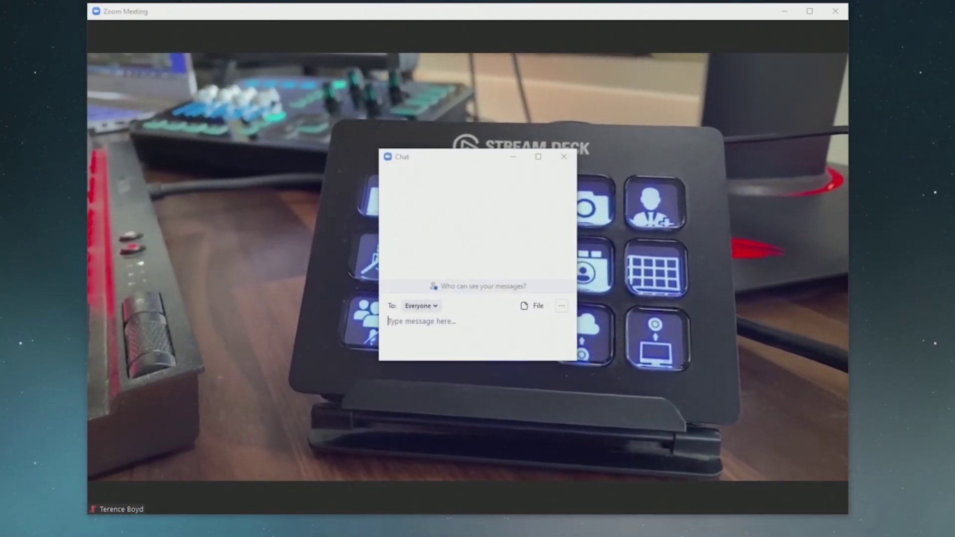
key("alt+h")
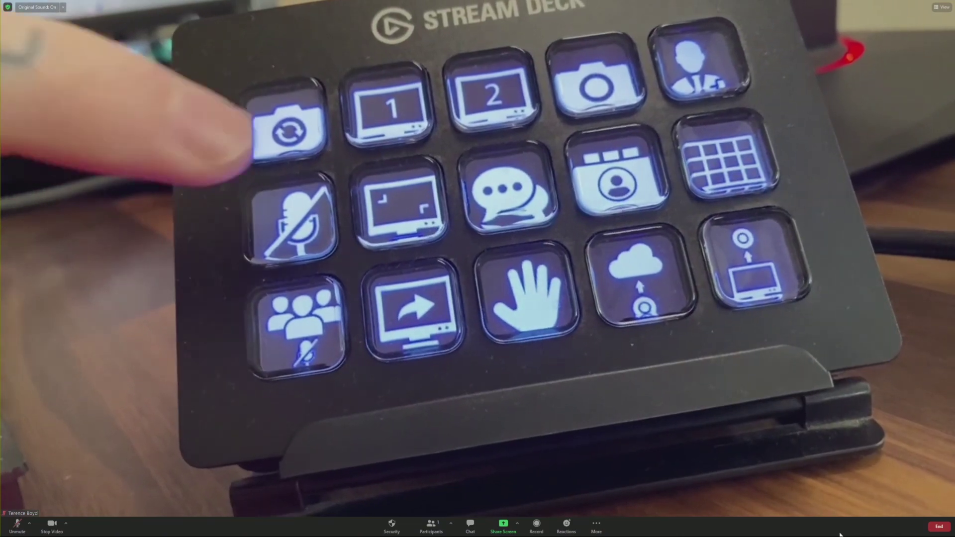
key("alt+f")
left_click(757, 327)
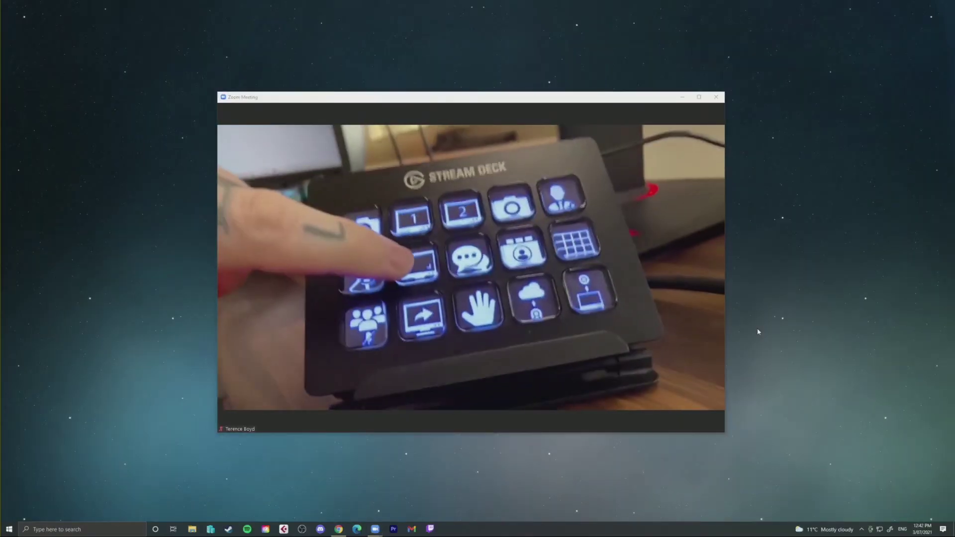